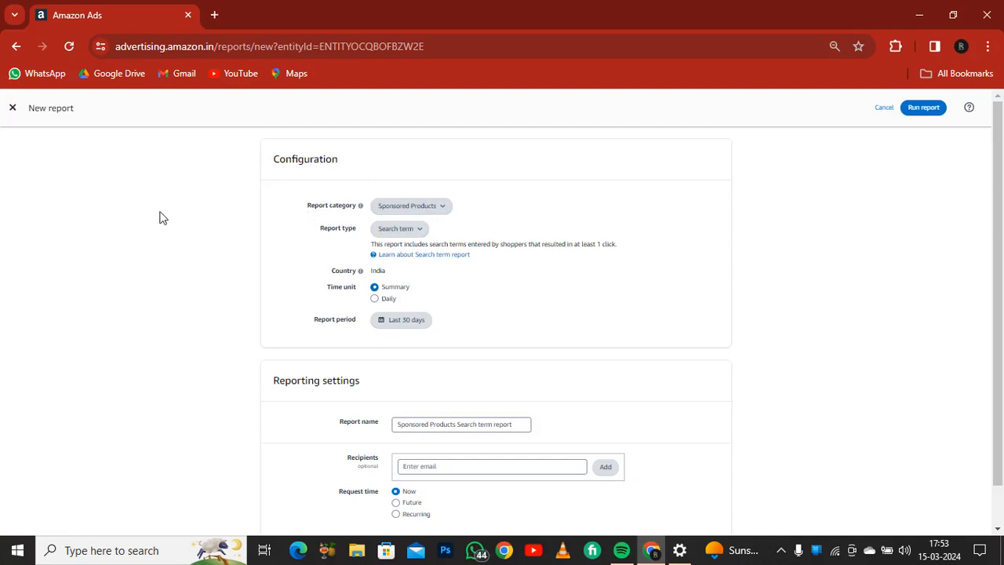
Close the open report form, return to the sponsored ads reports list and start creating a new report.
click(13, 109)
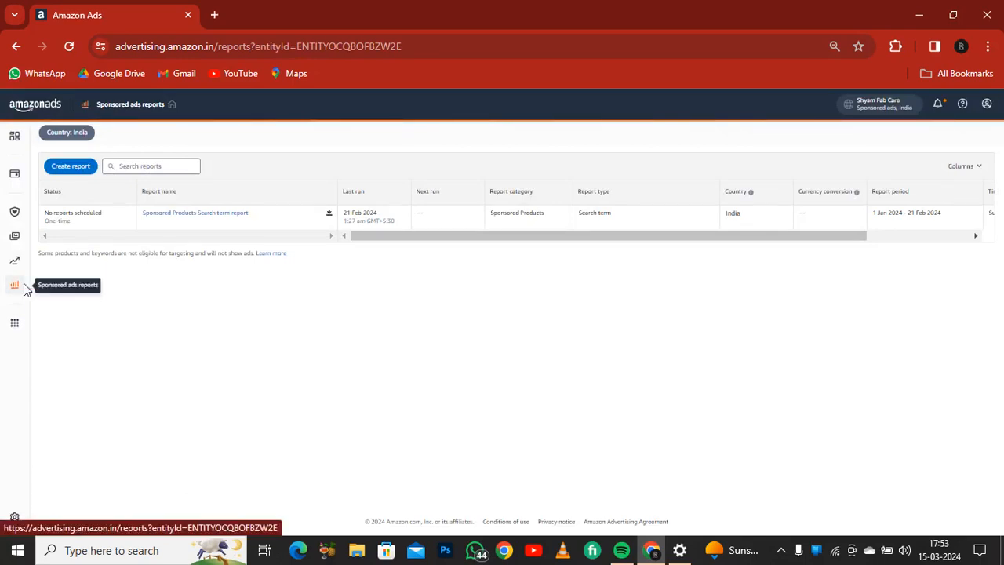
click(25, 286)
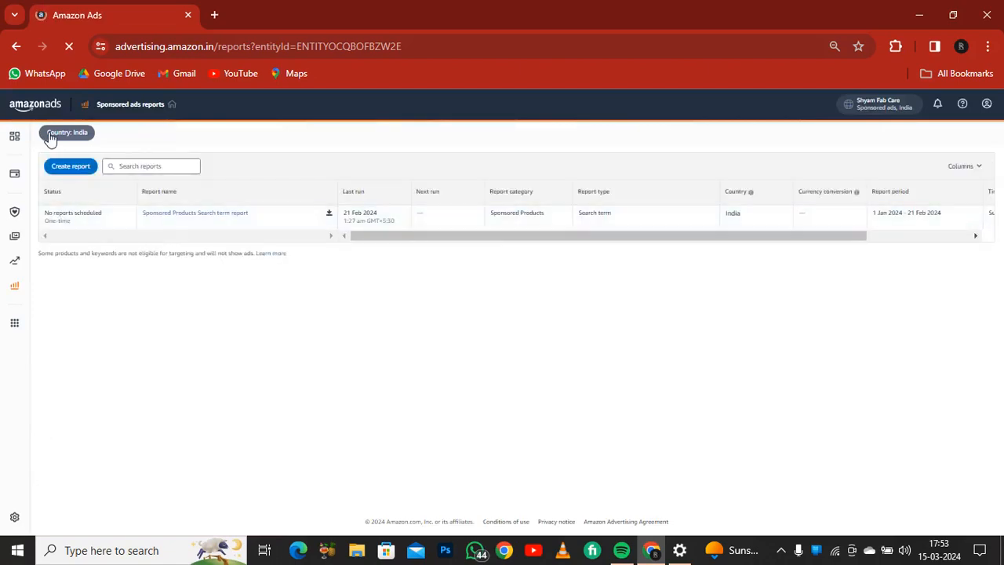
click(73, 169)
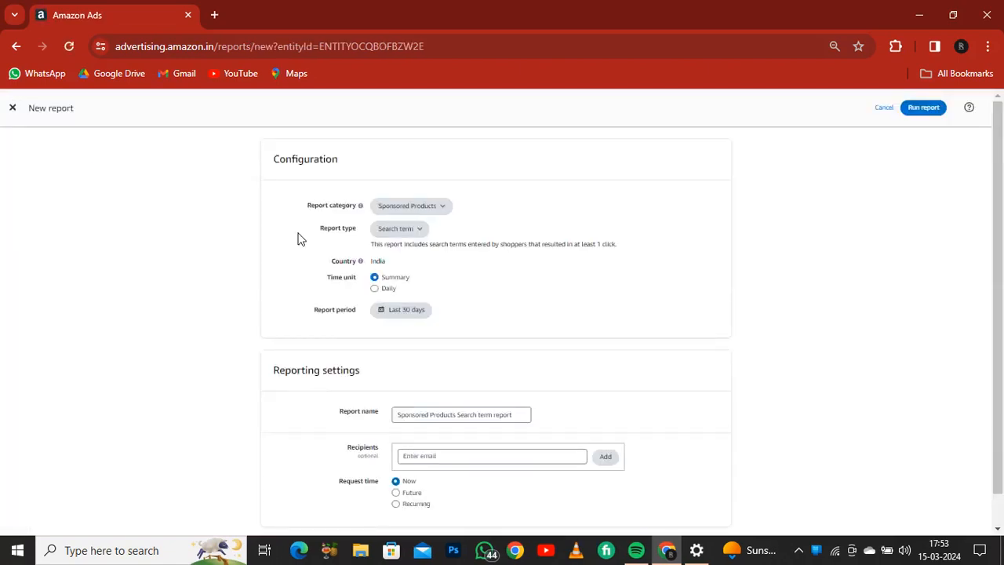
Configure the Sponsored Products report with the Search term type and Daily time unit, and run it.
click(412, 232)
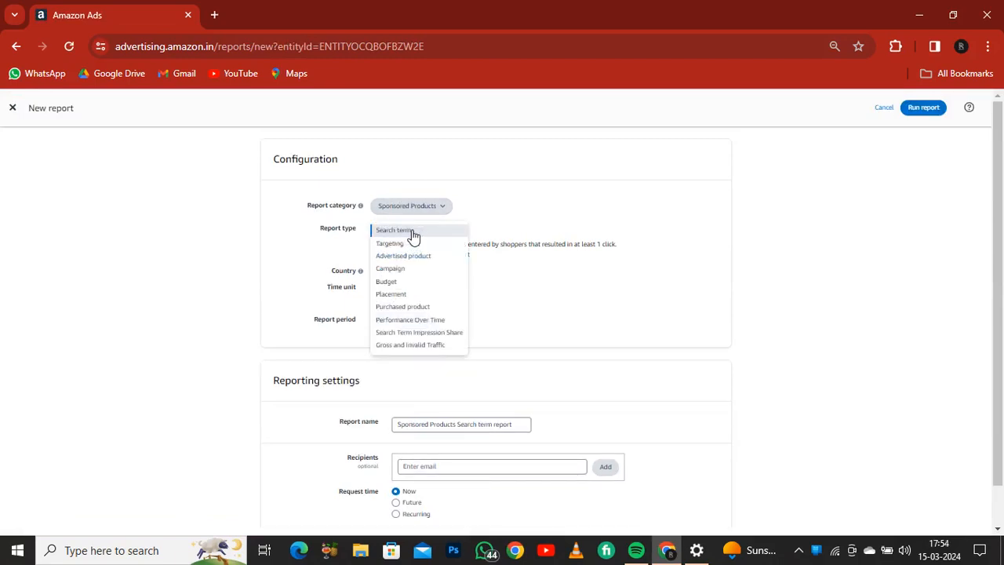
click(413, 234)
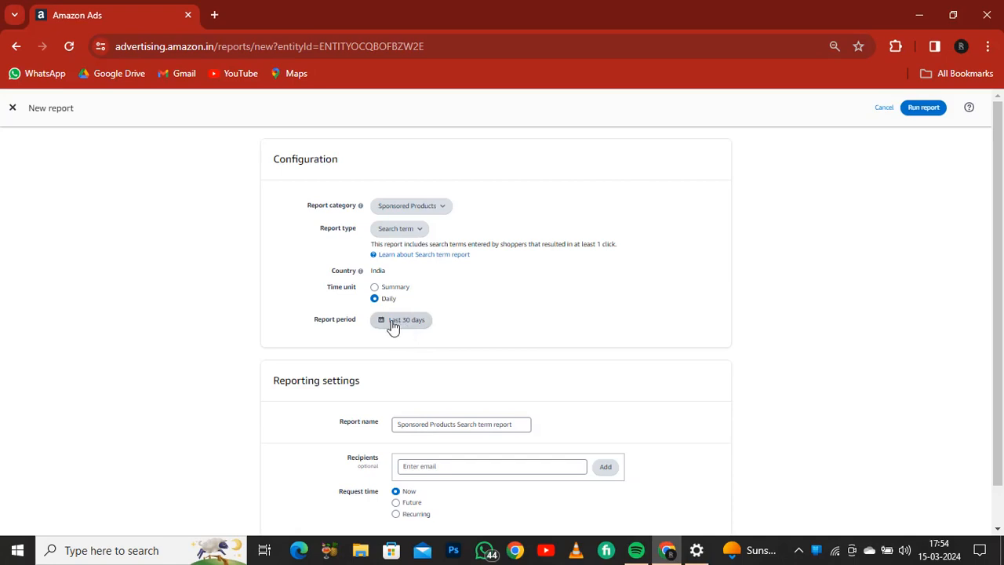
scroll(392, 326, down, 1)
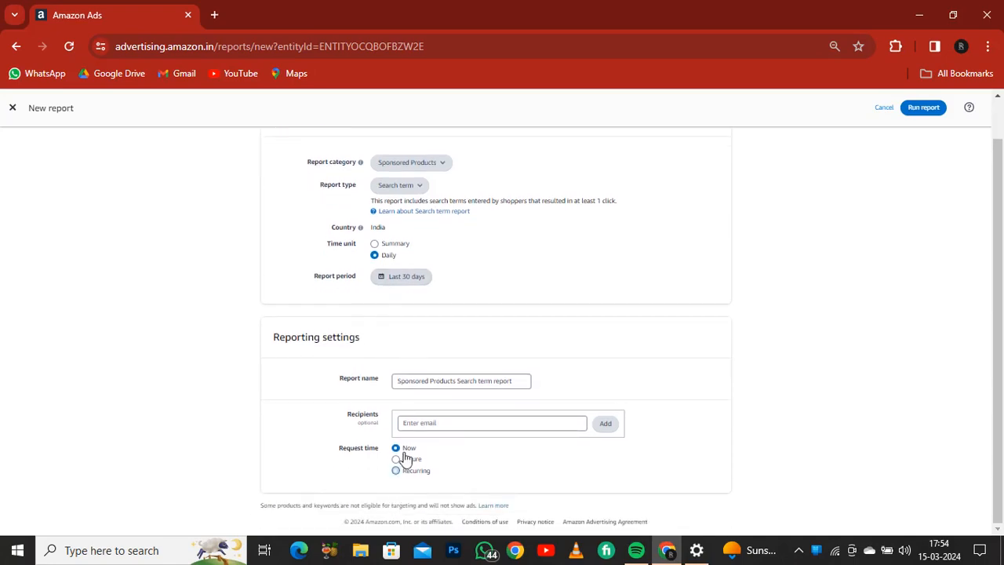
click(928, 110)
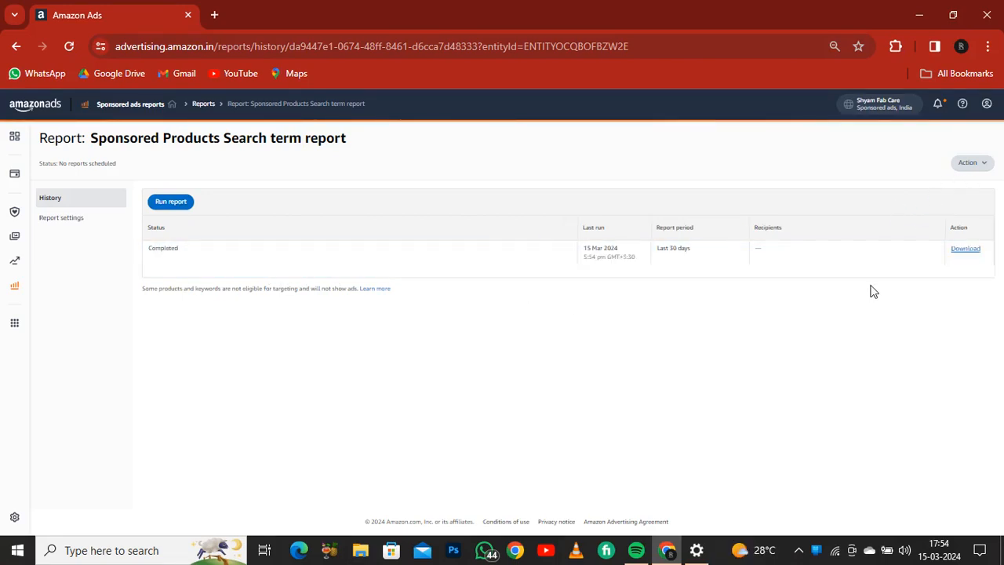
Download the completed search term report and open Sponsored Products Search term report.xlsx in a maximized Excel window.
click(970, 258)
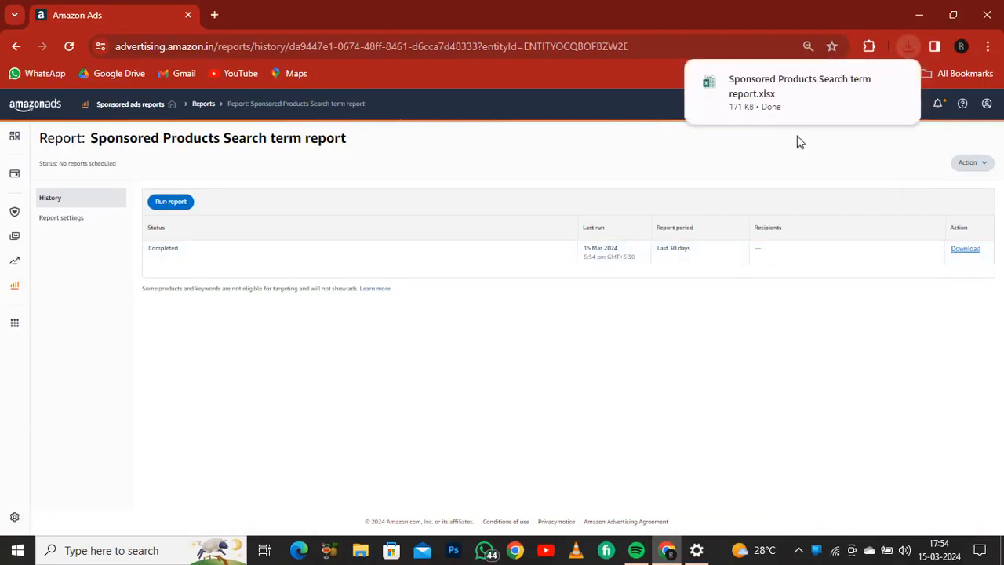
click(779, 104)
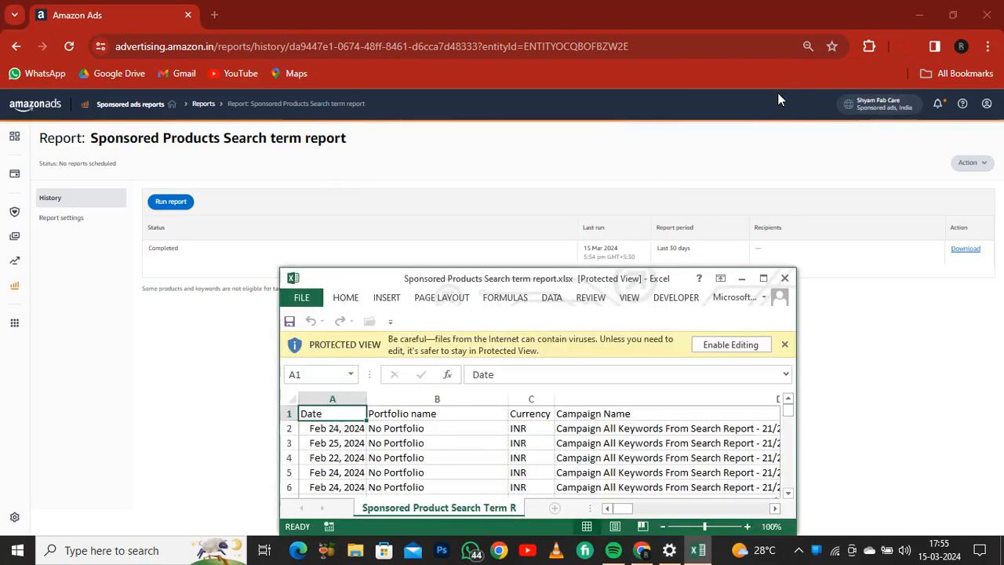
click(762, 278)
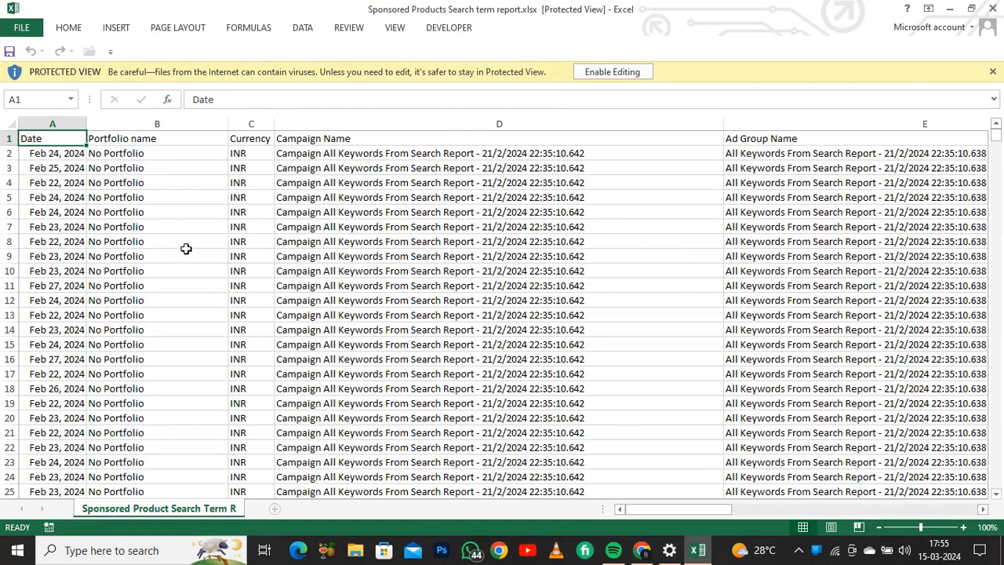
Take the downloaded report workbook out of Protected View by enabling editing.
click(138, 213)
scroll(392, 230, down, 3)
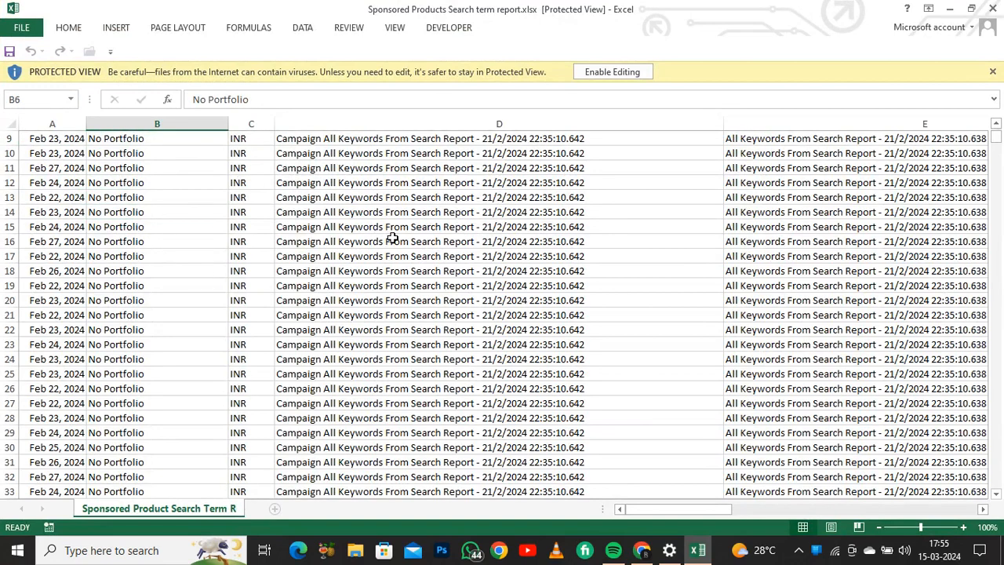
scroll(392, 231, up, 3)
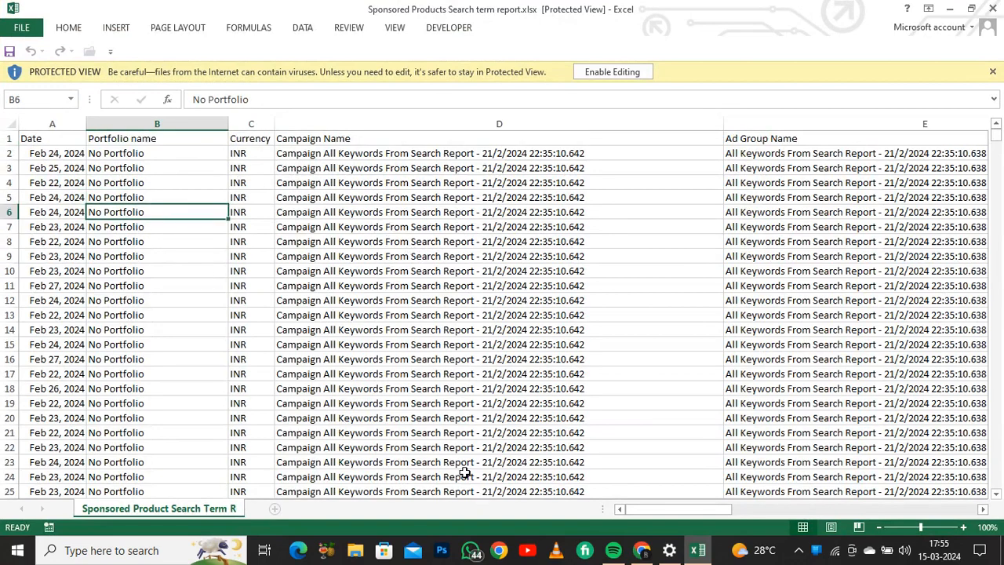
click(620, 74)
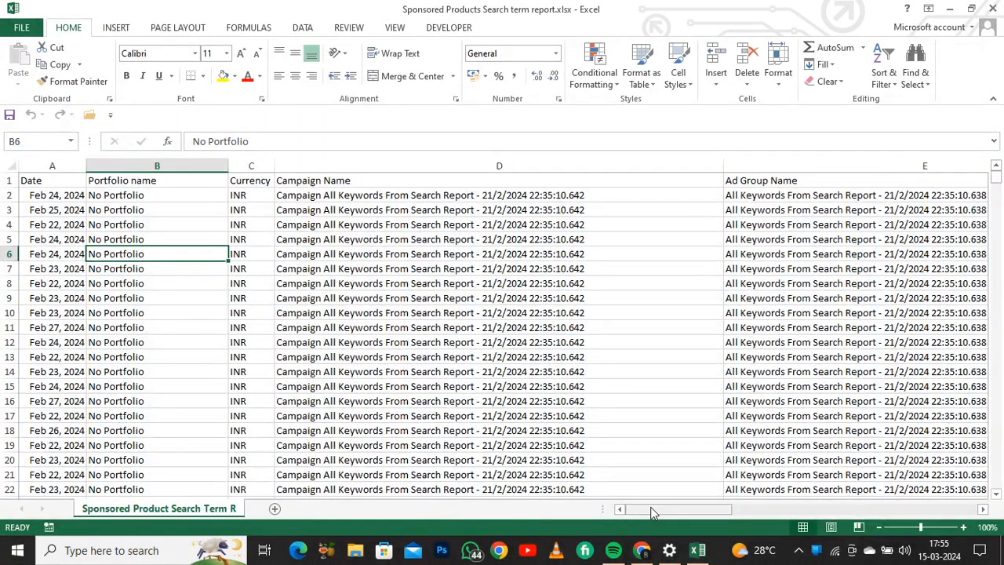
Highlight the whole Customer Search Term column (H) with a yellow fill.
drag(647, 509, 718, 493)
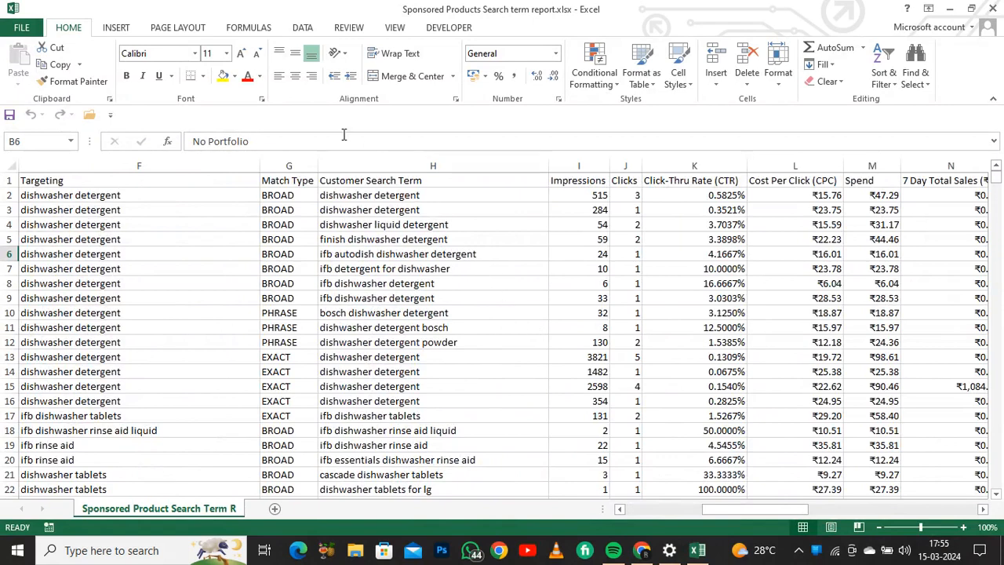
click(387, 186)
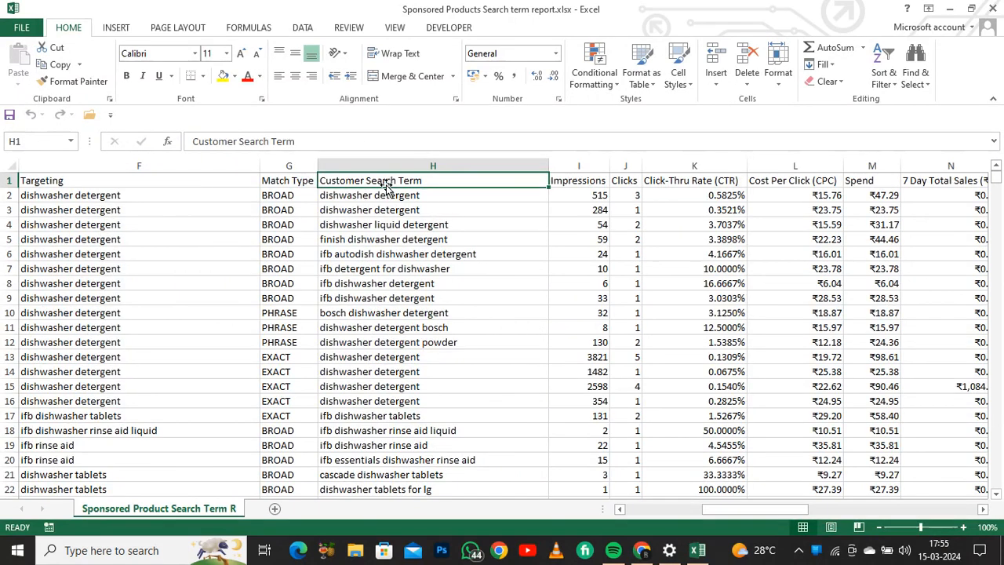
click(382, 166)
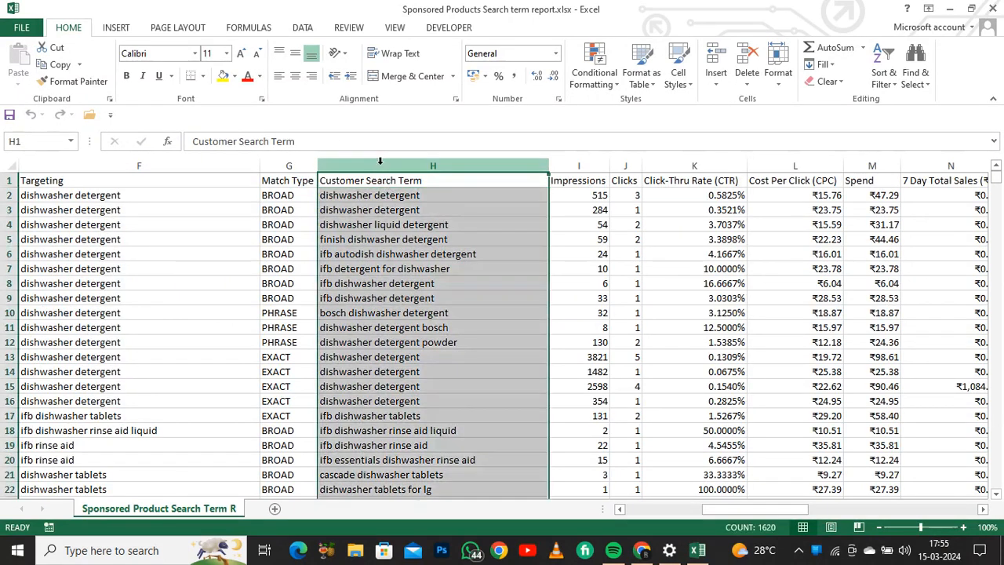
click(224, 76)
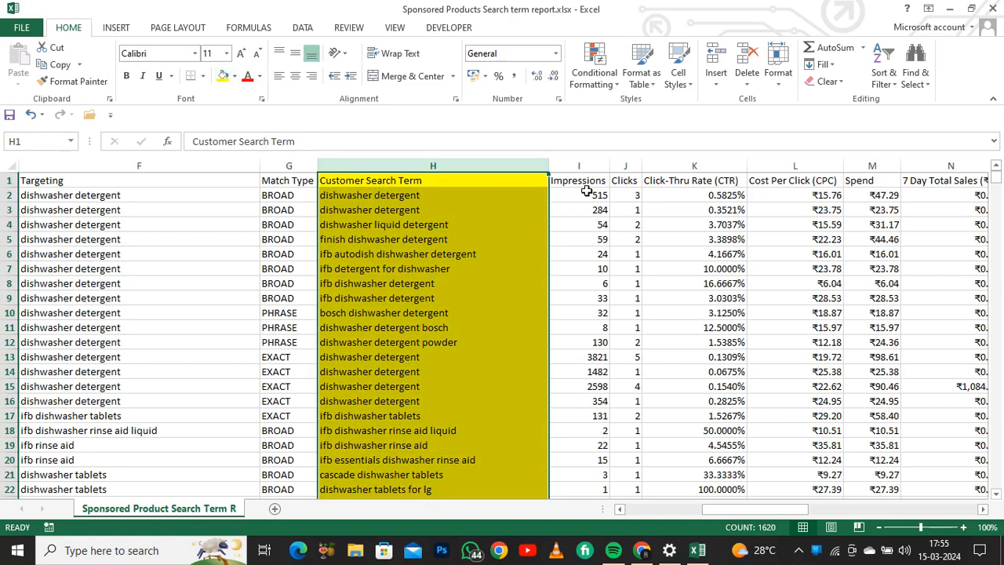
Review the Impressions, Clicks, Click-Thru Rate and Cost Per Click values for the first search terms.
drag(589, 190, 605, 287)
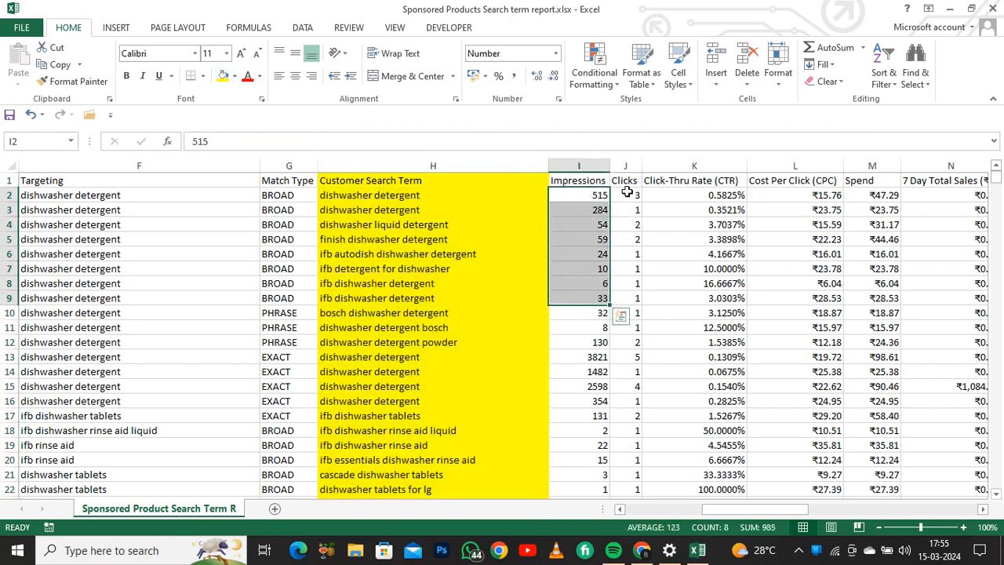
drag(628, 194, 632, 269)
drag(696, 197, 706, 298)
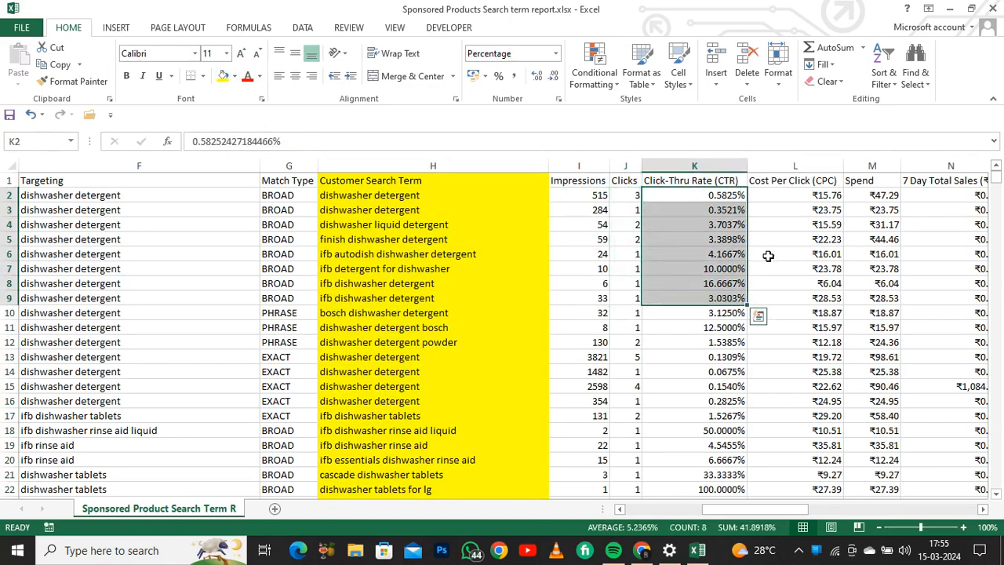
drag(794, 187, 797, 313)
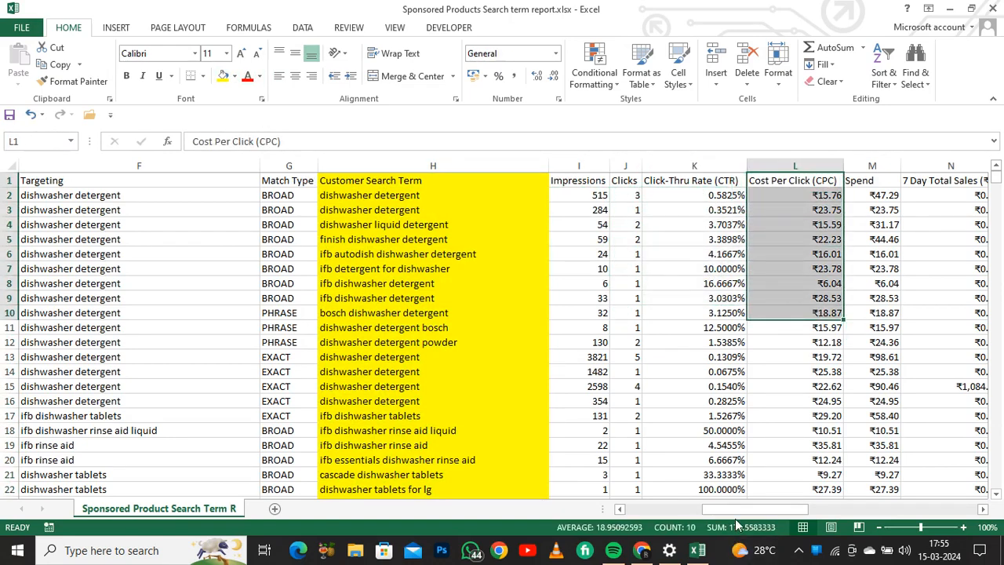
Examine the Match Type column and compare the targeting keywords with the customer search terms down the report rows.
mouse_move(737, 511)
mouse_down()
mouse_move(842, 483)
mouse_move(892, 483)
mouse_move(709, 520)
mouse_move(722, 521)
mouse_up()
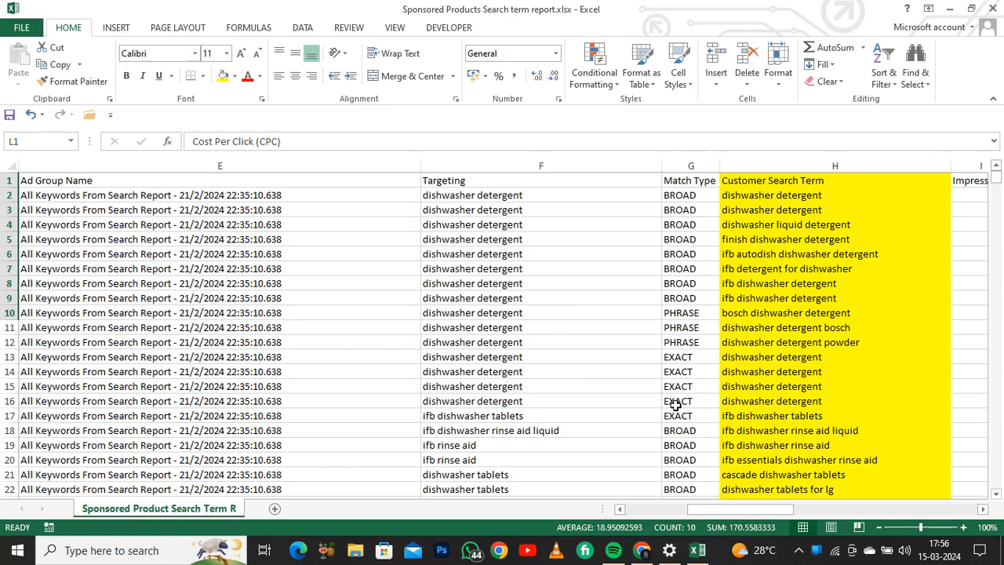
drag(697, 195, 698, 417)
click(693, 329)
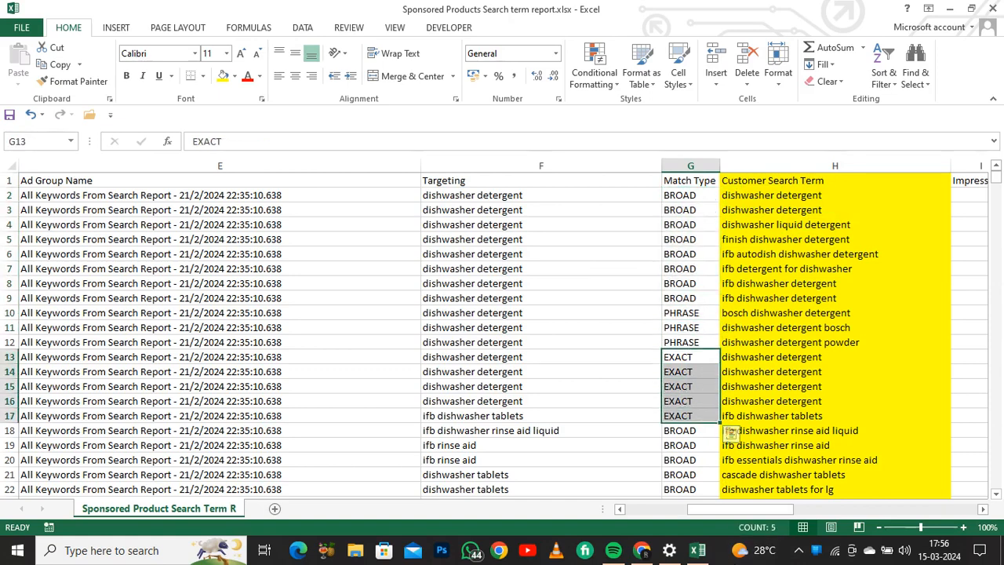
drag(738, 506, 704, 513)
scroll(588, 291, down, 3)
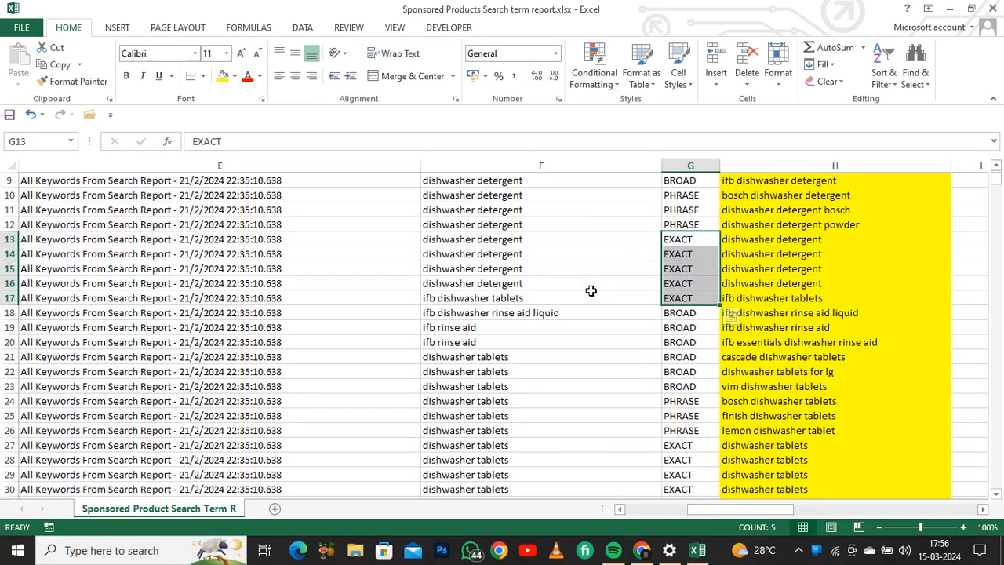
scroll(588, 291, down, 3)
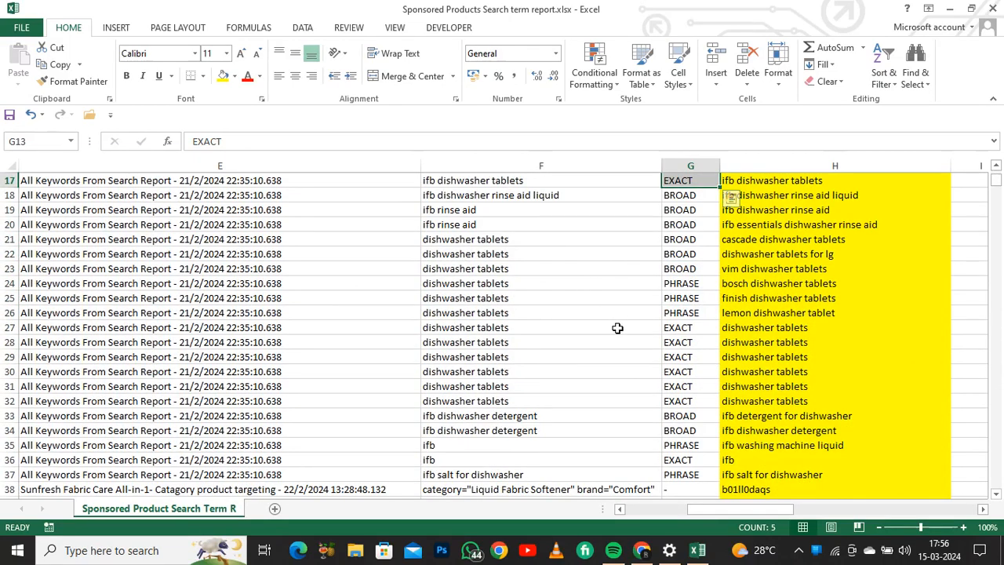
scroll(618, 328, down, 1)
scroll(608, 313, down, 3)
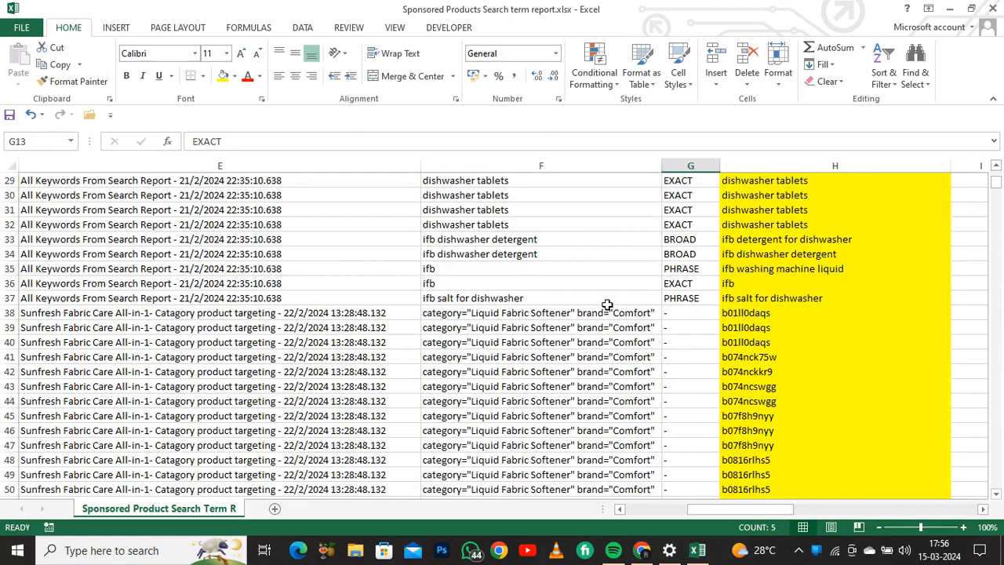
scroll(610, 302, down, 4)
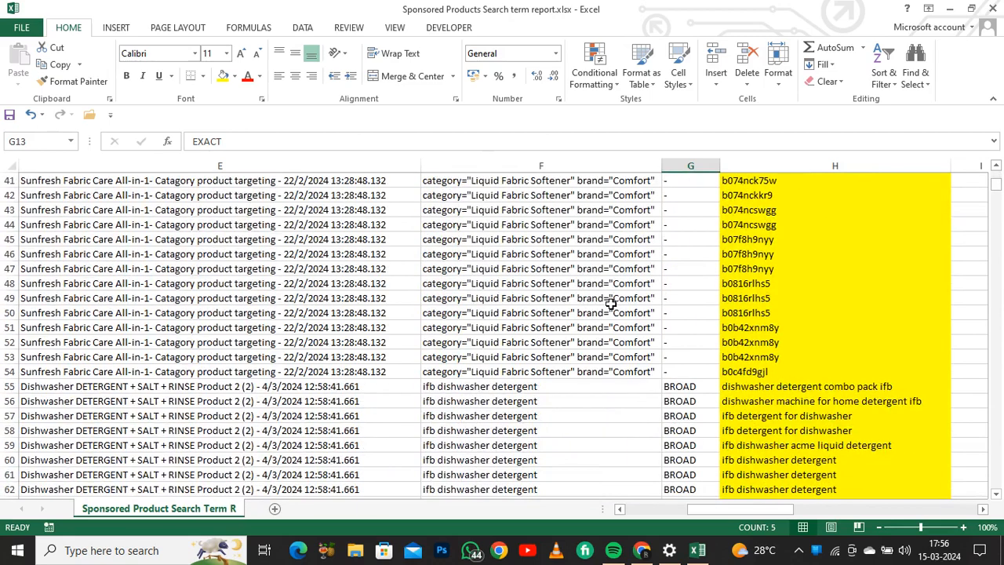
scroll(613, 305, down, 9)
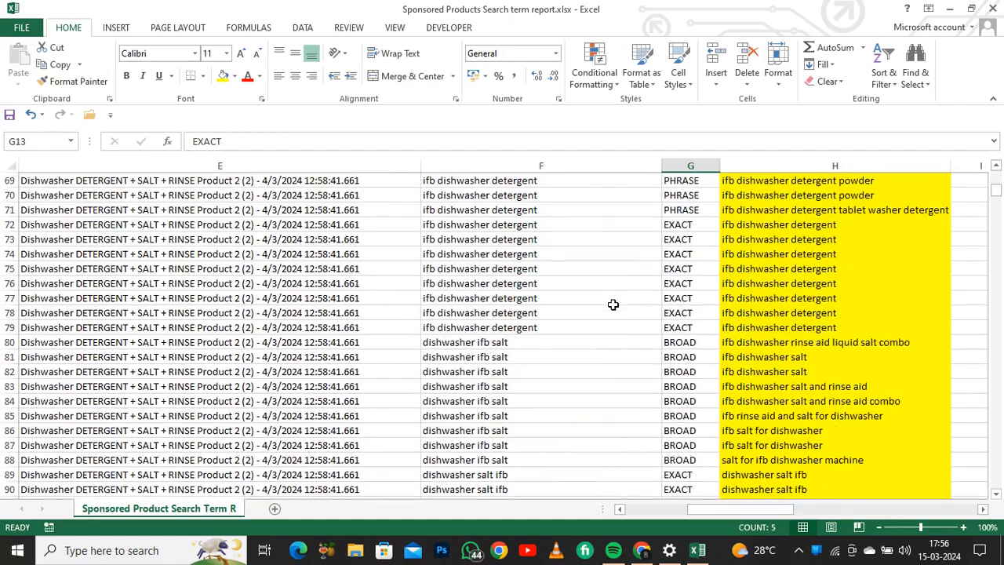
scroll(613, 305, up, 20)
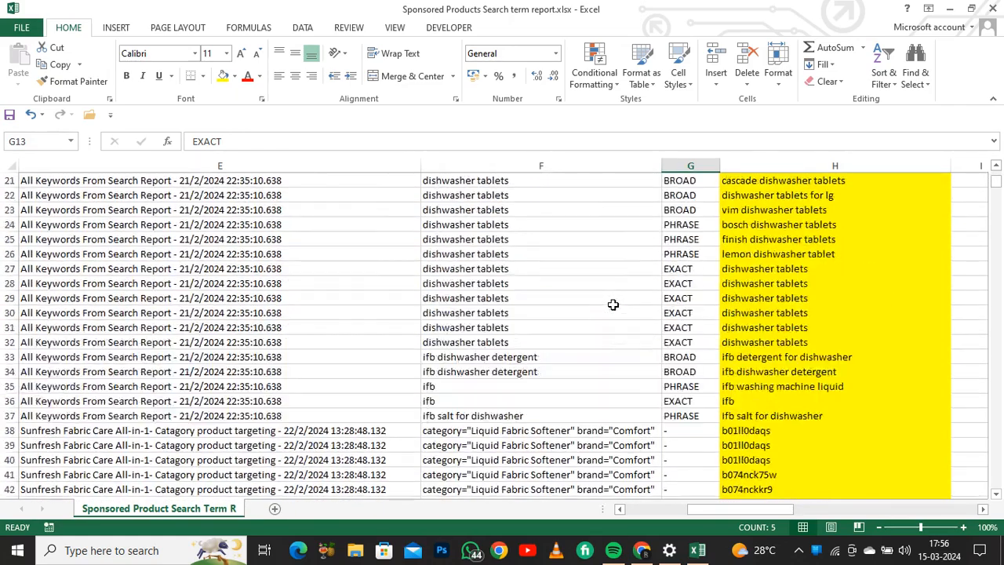